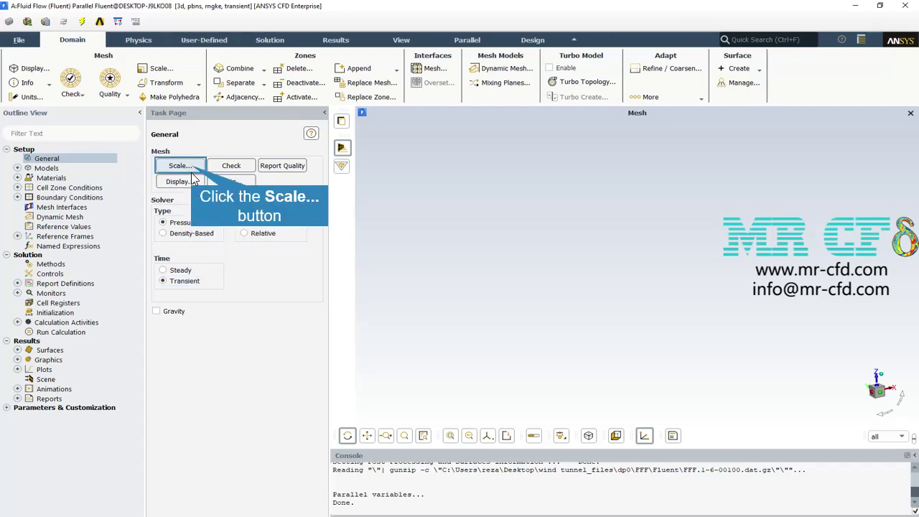
# - Check the mesh extents, then display the building, inlet and outlet surface meshes together
pyautogui.click(192, 168)
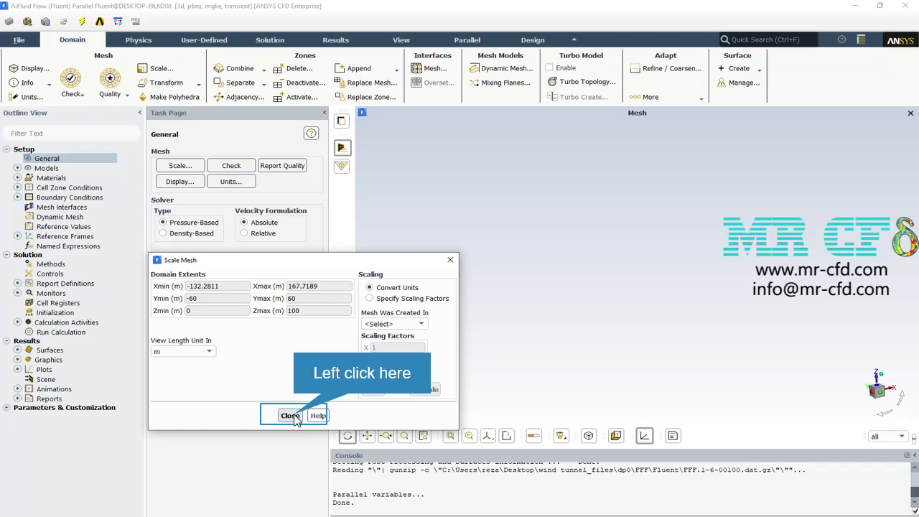
pyautogui.click(291, 417)
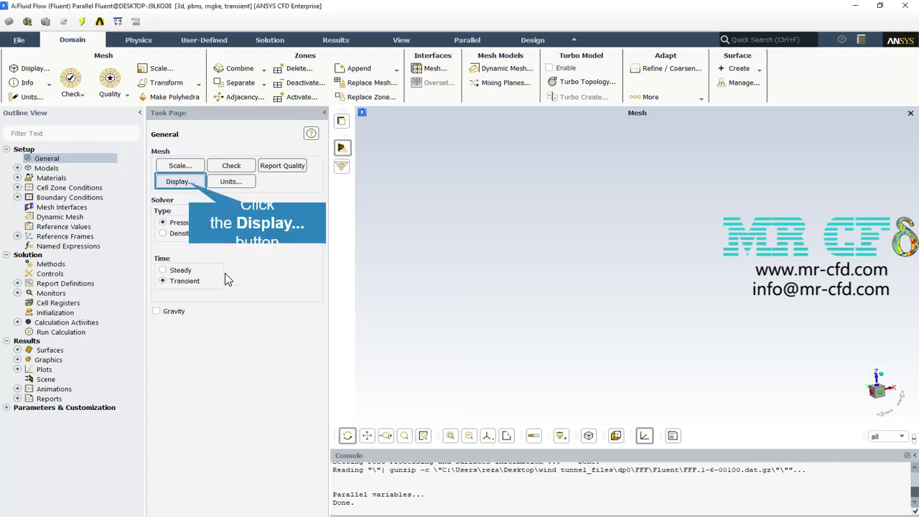
pyautogui.click(191, 184)
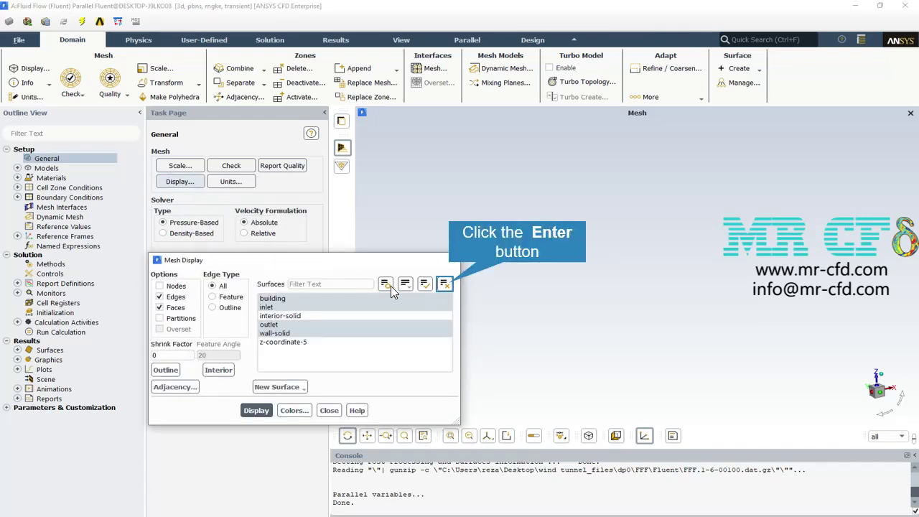
pyautogui.click(445, 284)
pyautogui.click(361, 299)
pyautogui.click(256, 410)
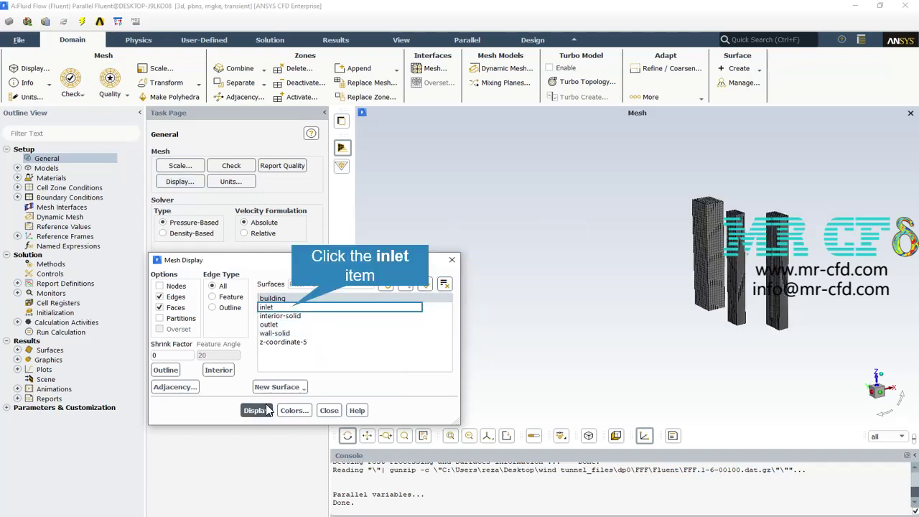
pyautogui.click(292, 309)
pyautogui.click(256, 411)
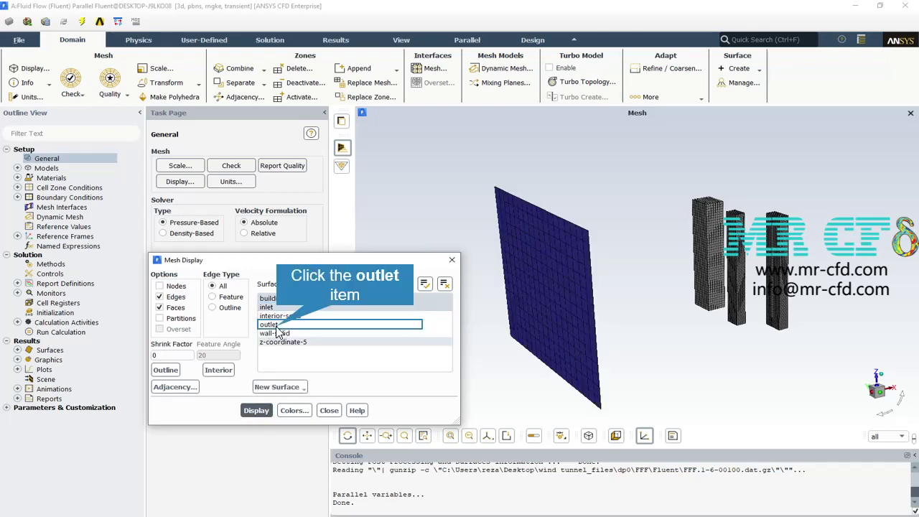
pyautogui.click(279, 326)
pyautogui.click(263, 411)
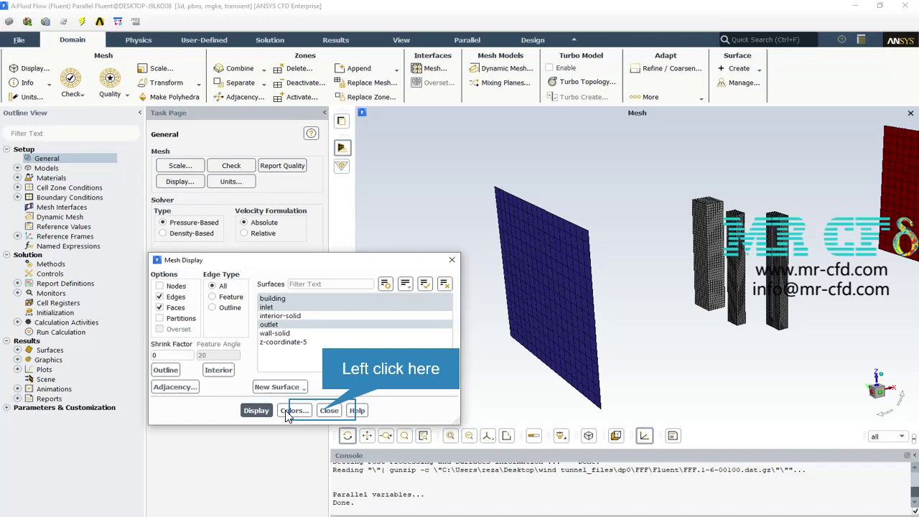
pyautogui.click(328, 411)
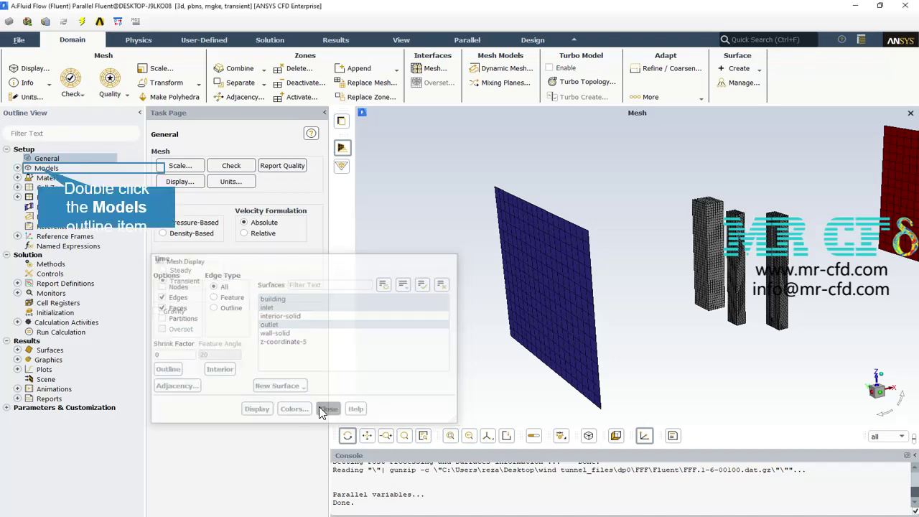
# - Review the physics models list and the RNG k-epsilon viscous model settings
pyautogui.doubleClick(44, 168)
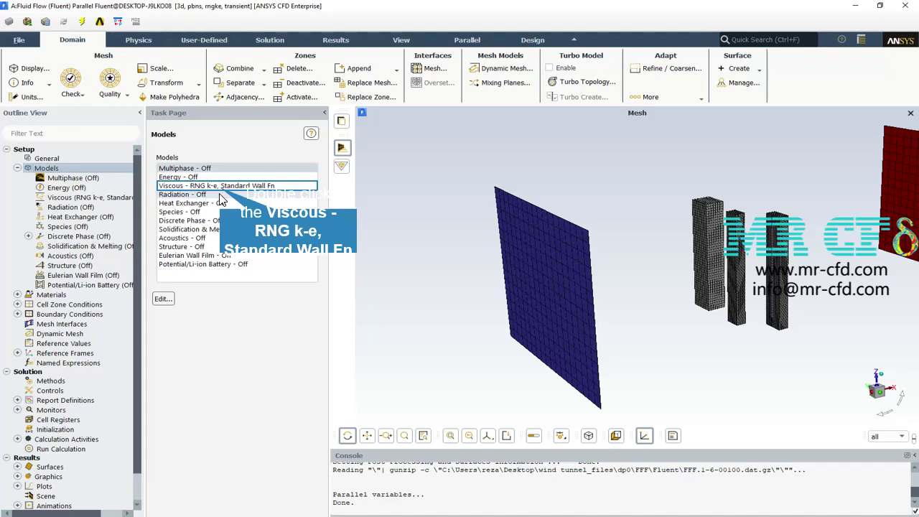
pyautogui.doubleClick(222, 188)
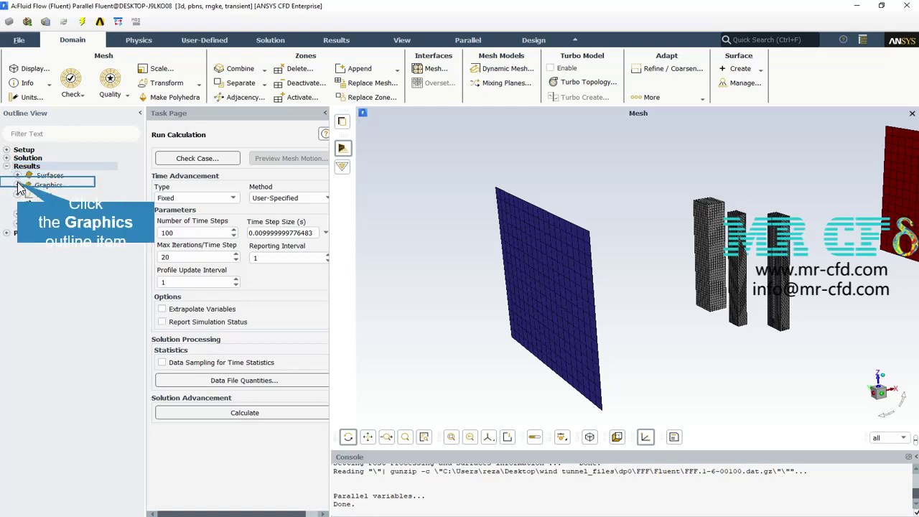
# - Set up contour-1 to plot Velocity Magnitude on the z-coordinate-5 plane
pyautogui.click(18, 186)
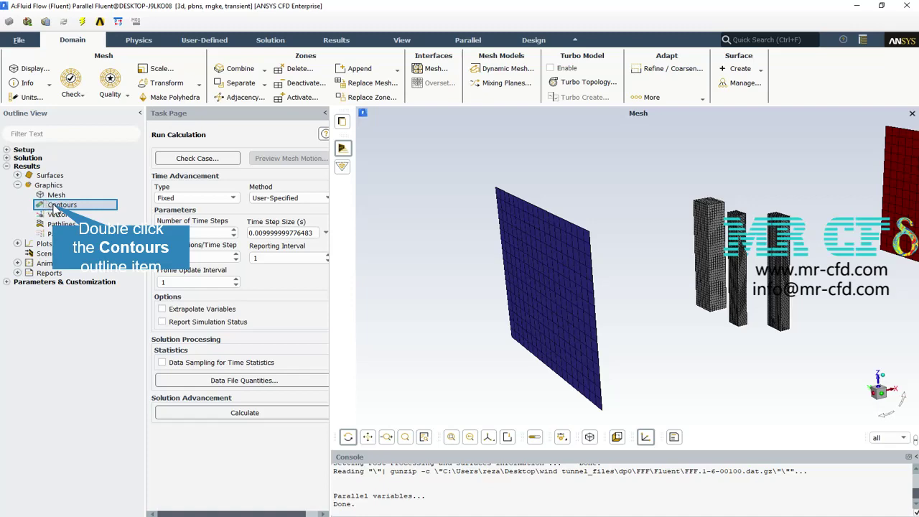
pyautogui.doubleClick(55, 205)
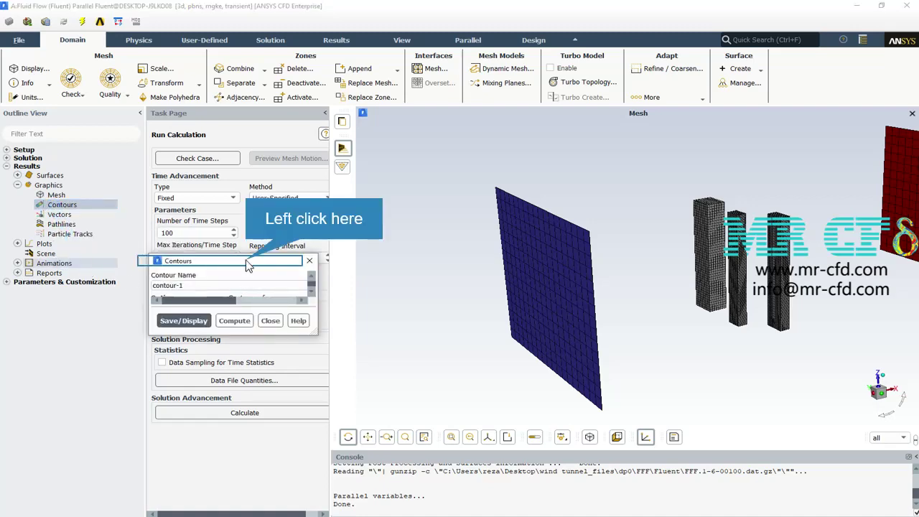
pyautogui.click(260, 349)
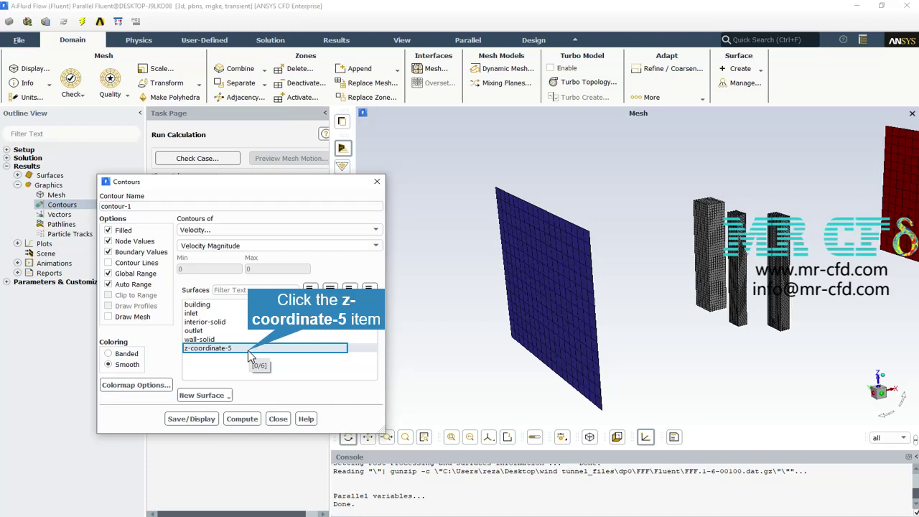
pyautogui.click(248, 350)
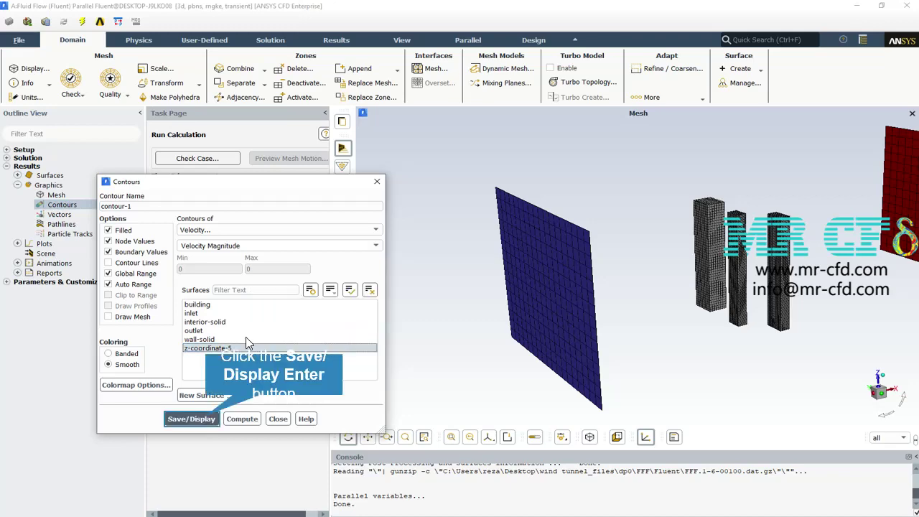
# - Show the velocity magnitude contour (0–9.59 m/s) from a top view fitted to the window
pyautogui.click(210, 419)
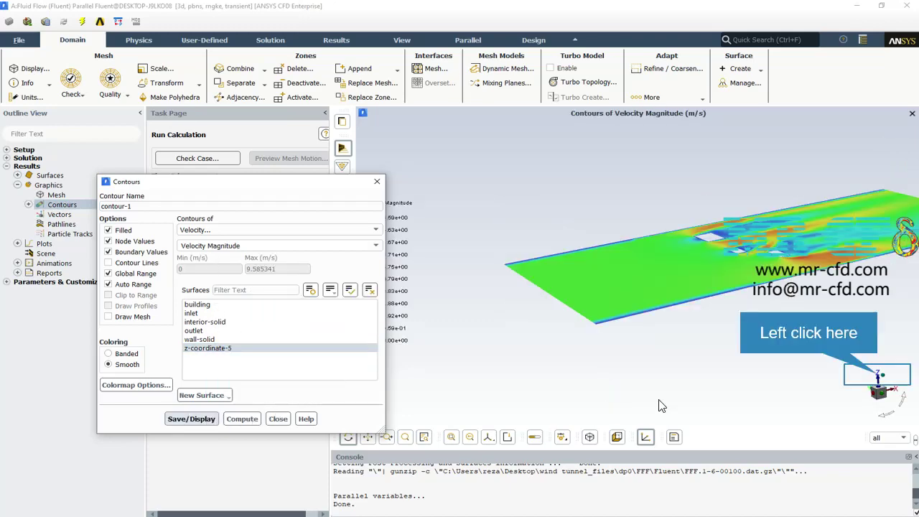
pyautogui.click(877, 374)
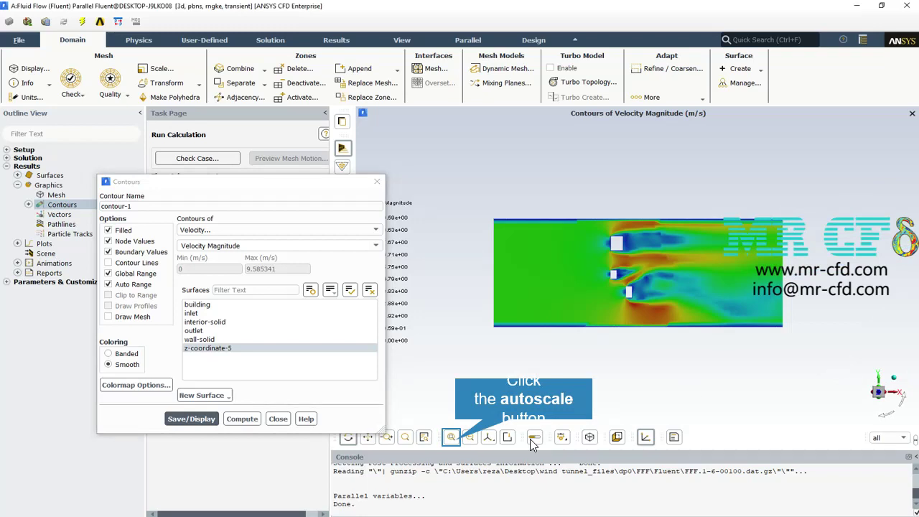
pyautogui.click(453, 438)
pyautogui.click(323, 188)
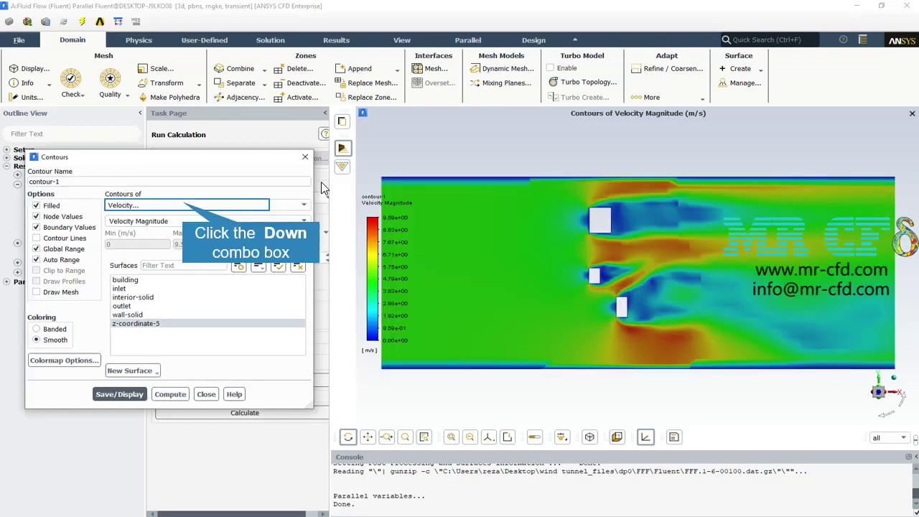
# - Plot static pressure contours, then turbulent kinetic energy (k) contours, and close the Contours dialog
pyautogui.click(183, 206)
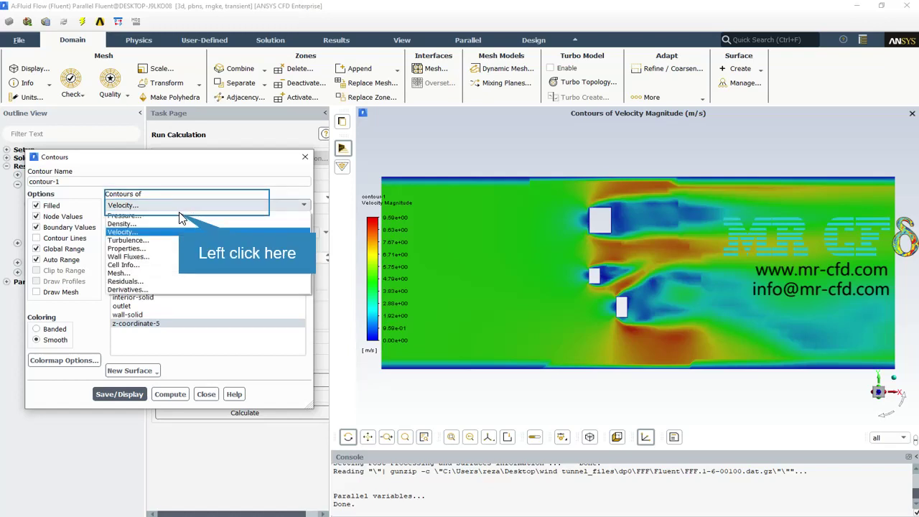
pyautogui.click(142, 394)
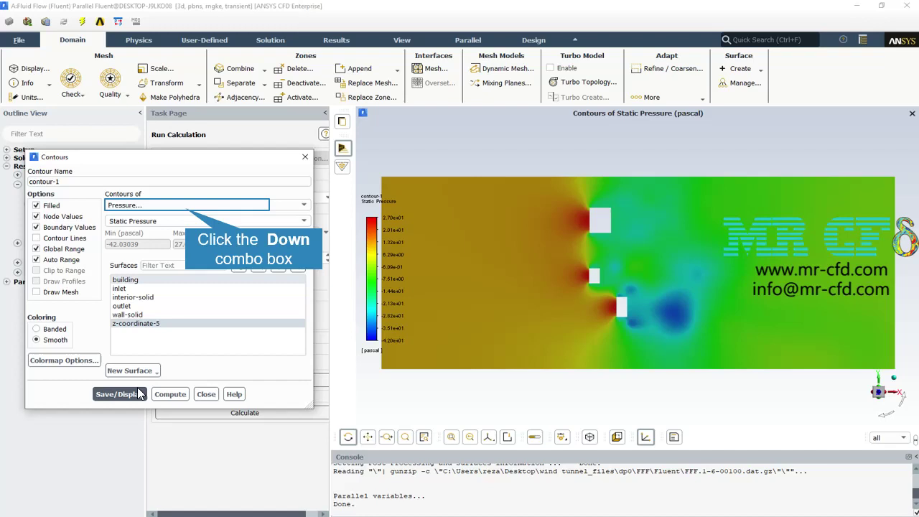
pyautogui.click(185, 208)
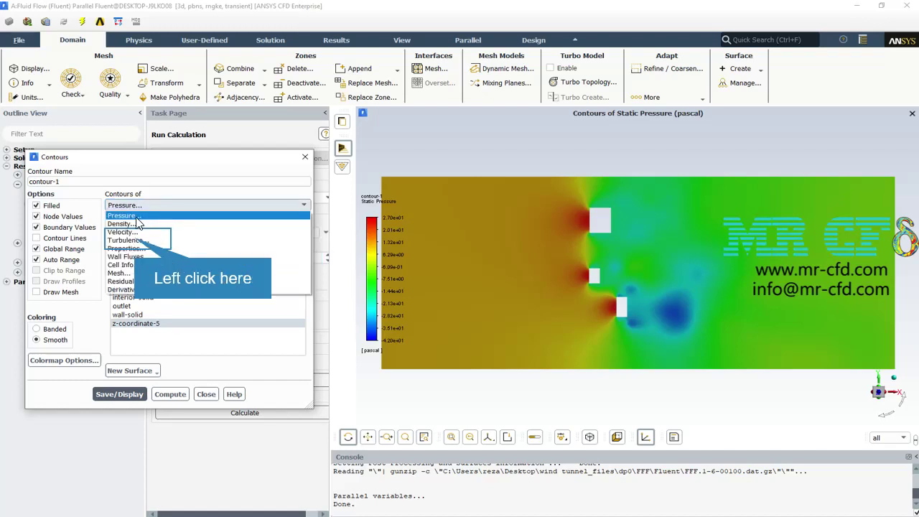
pyautogui.click(131, 240)
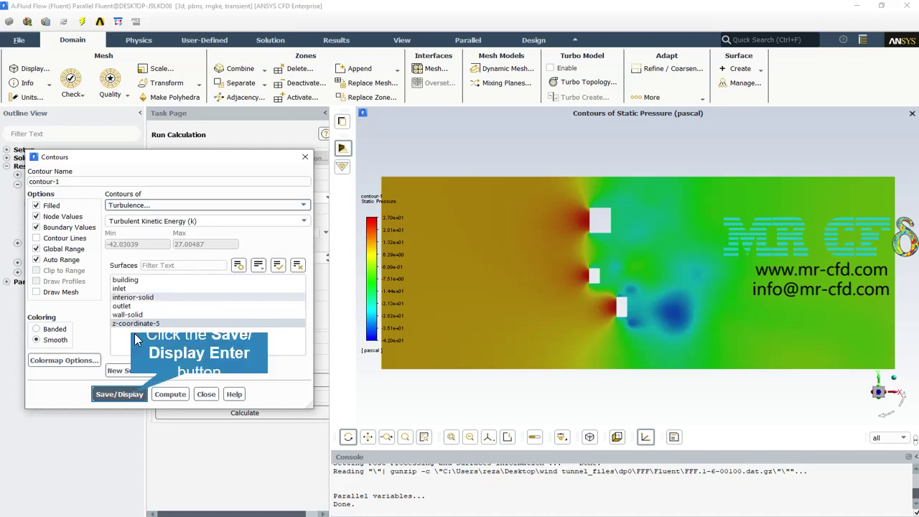
pyautogui.click(133, 394)
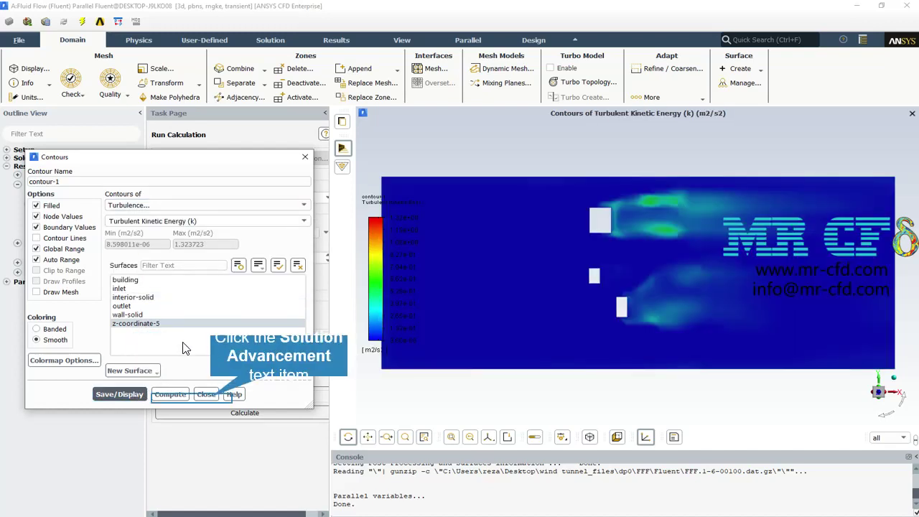
pyautogui.click(207, 397)
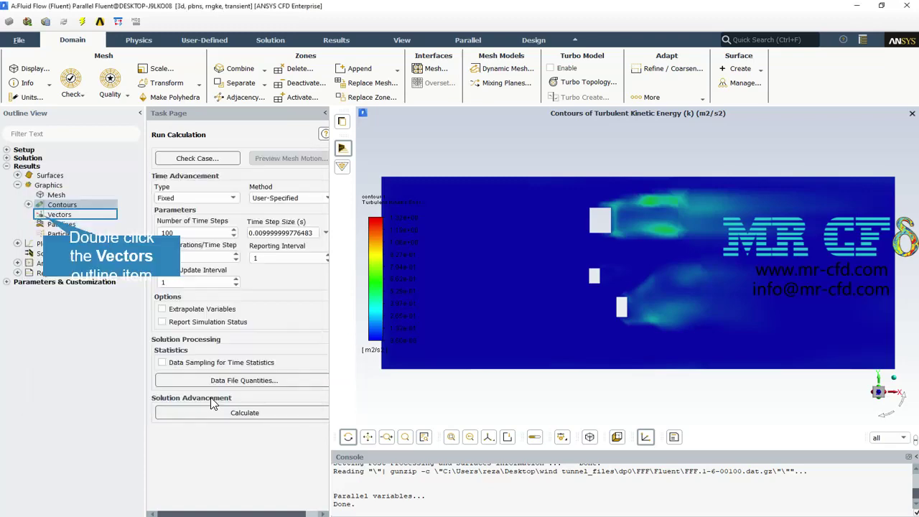
# - Display vector-1 as plain arrows on z-coordinate-5, coloured by velocity magnitude (0.0595–9.82 m/s)
pyautogui.doubleClick(44, 217)
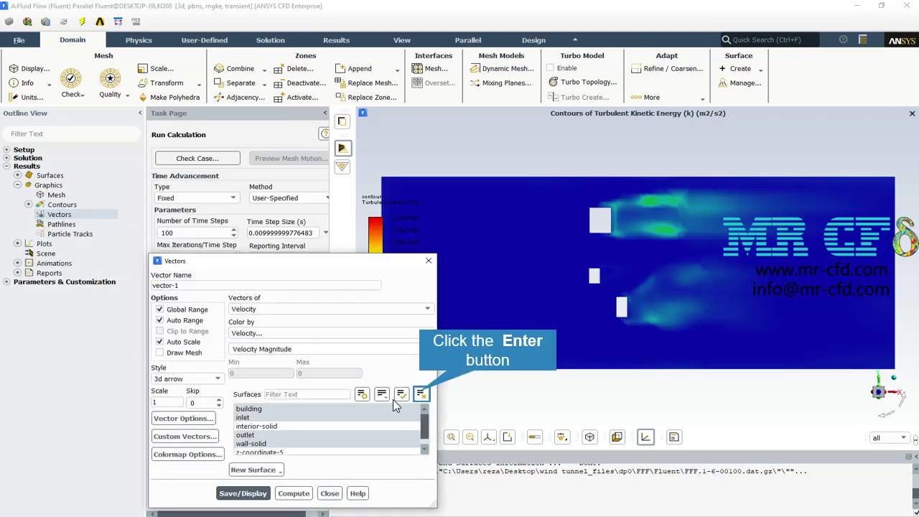
pyautogui.click(420, 394)
pyautogui.click(270, 451)
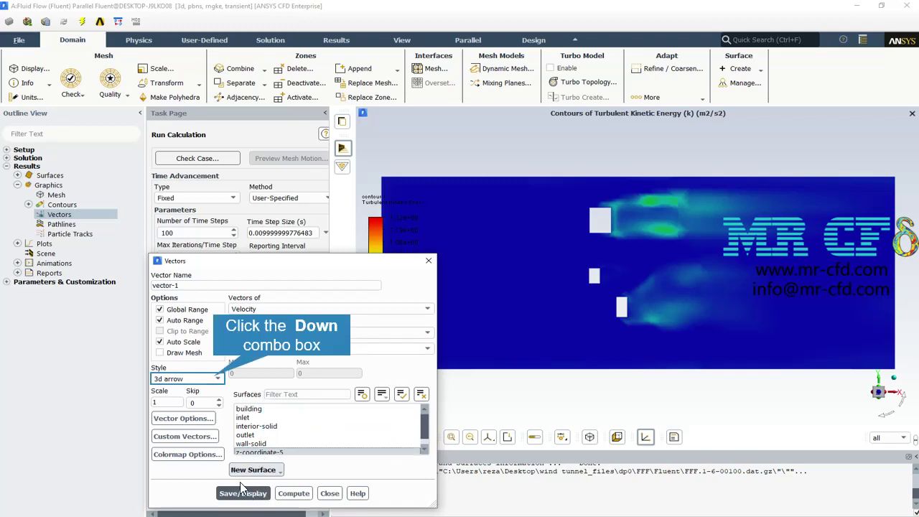
pyautogui.click(208, 381)
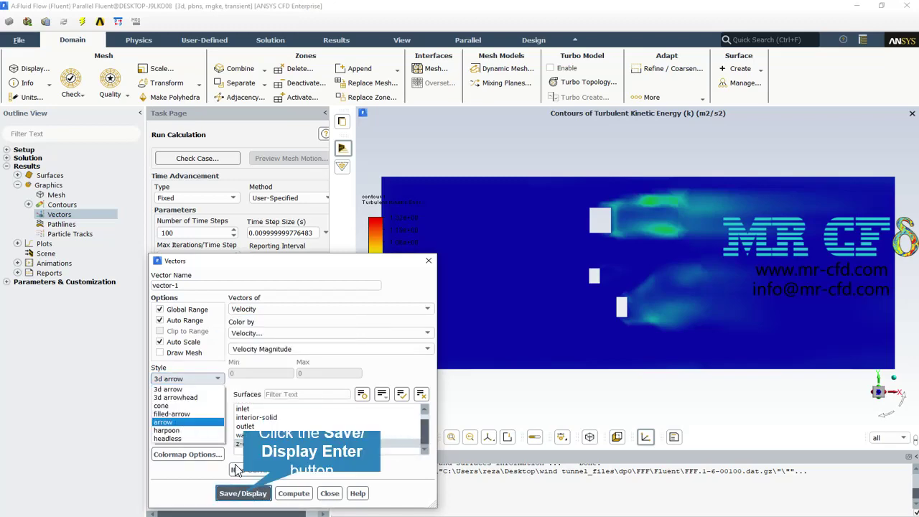
pyautogui.click(244, 494)
pyautogui.moveTo(345, 266)
pyautogui.mouseDown()
pyautogui.moveTo(278, 231)
pyautogui.moveTo(232, 179)
pyautogui.mouseUp()
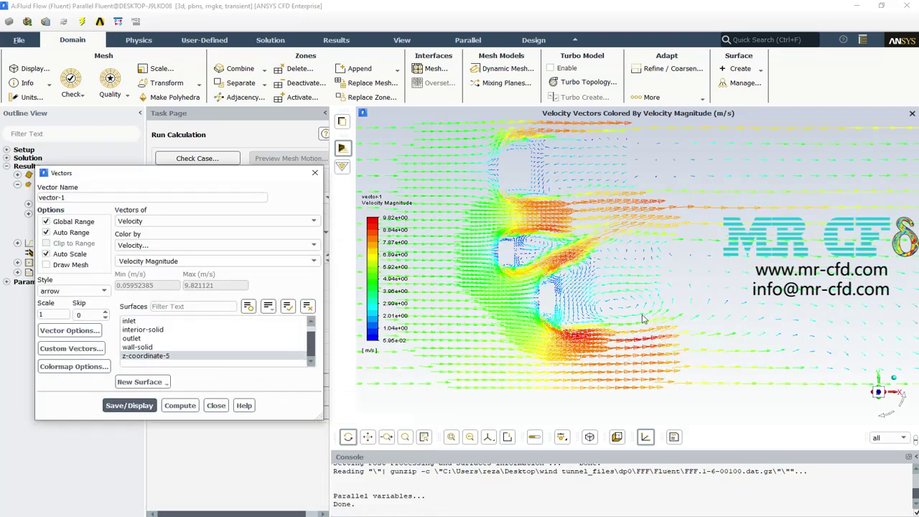
pyautogui.scroll(3, 644, 320)
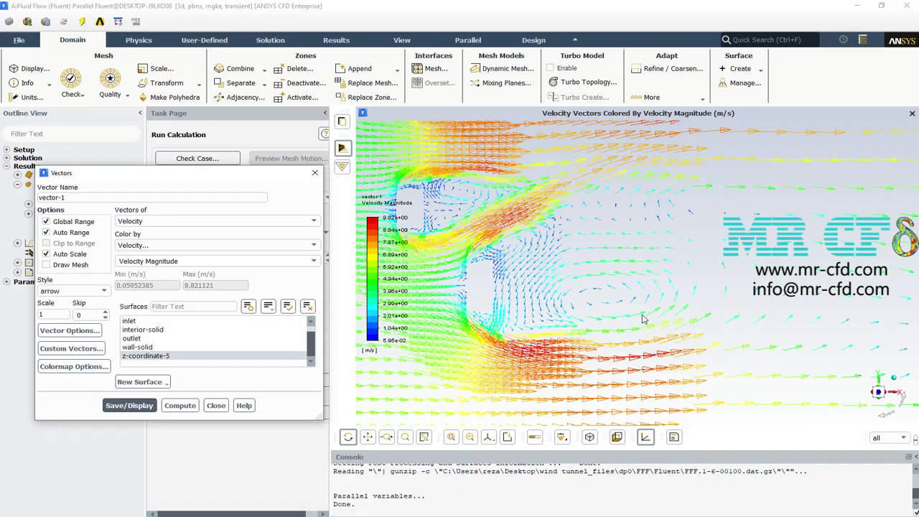
pyautogui.click(216, 405)
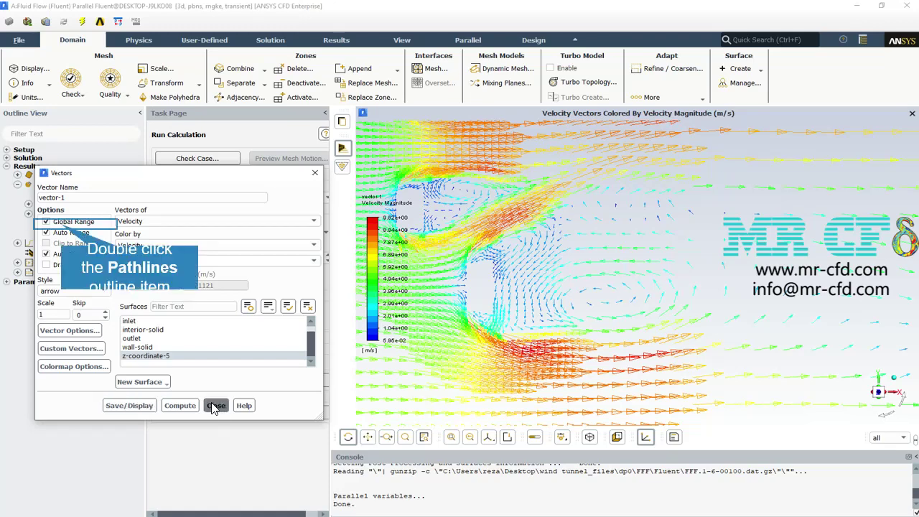
# - Draw pathlines-1 released from z-coordinate-5, coloured by particle ID, and fit them to the window
pyautogui.doubleClick(61, 224)
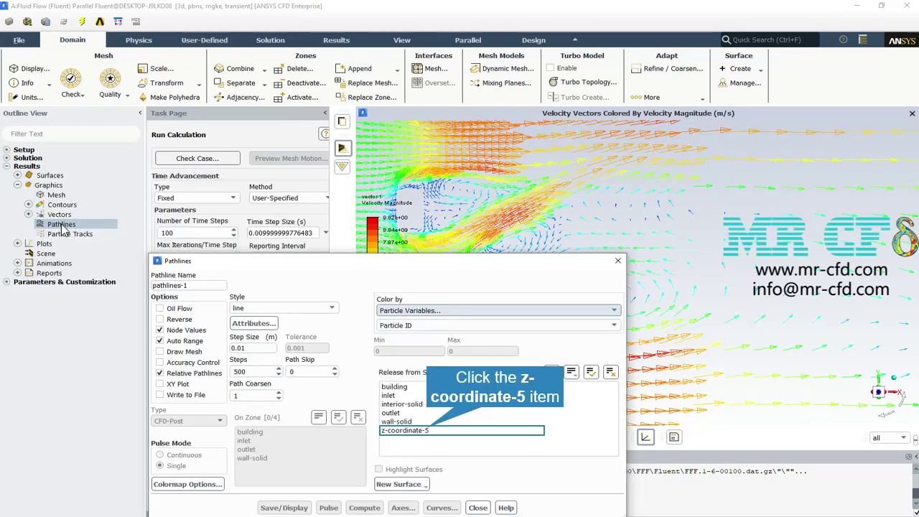
pyautogui.click(424, 431)
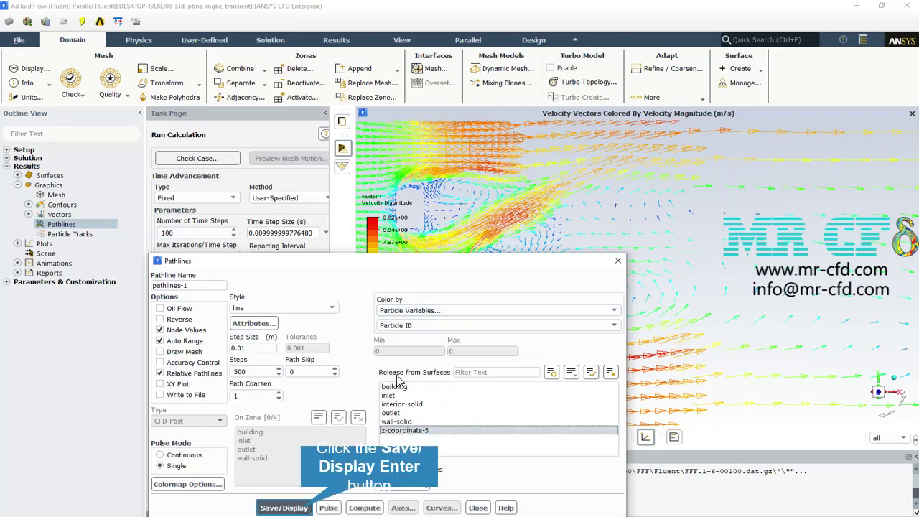
pyautogui.click(303, 507)
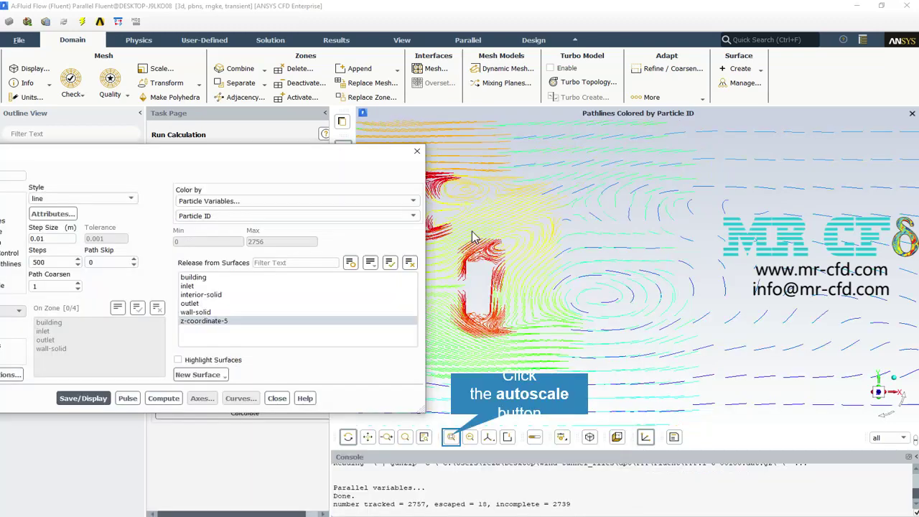
pyautogui.moveTo(554, 263); pyautogui.dragTo(353, 153)
pyautogui.click(451, 439)
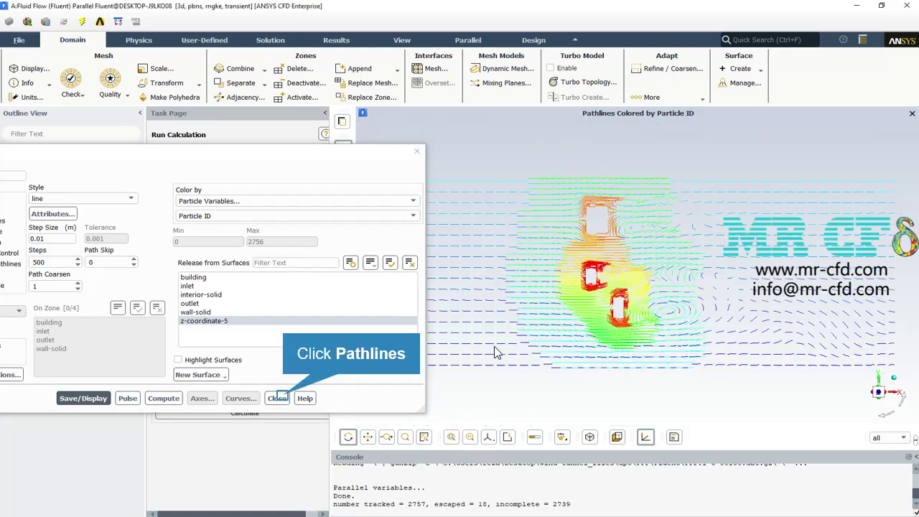